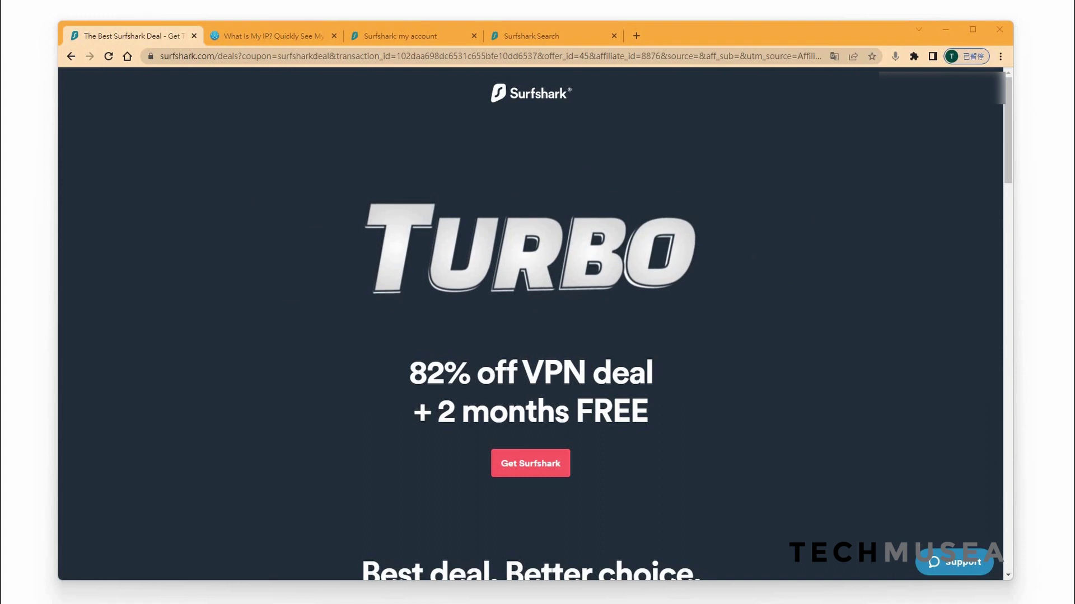
# - Switch to the Surfshark account tab showing the Apps and extensions downloads
pyautogui.click(370, 39)
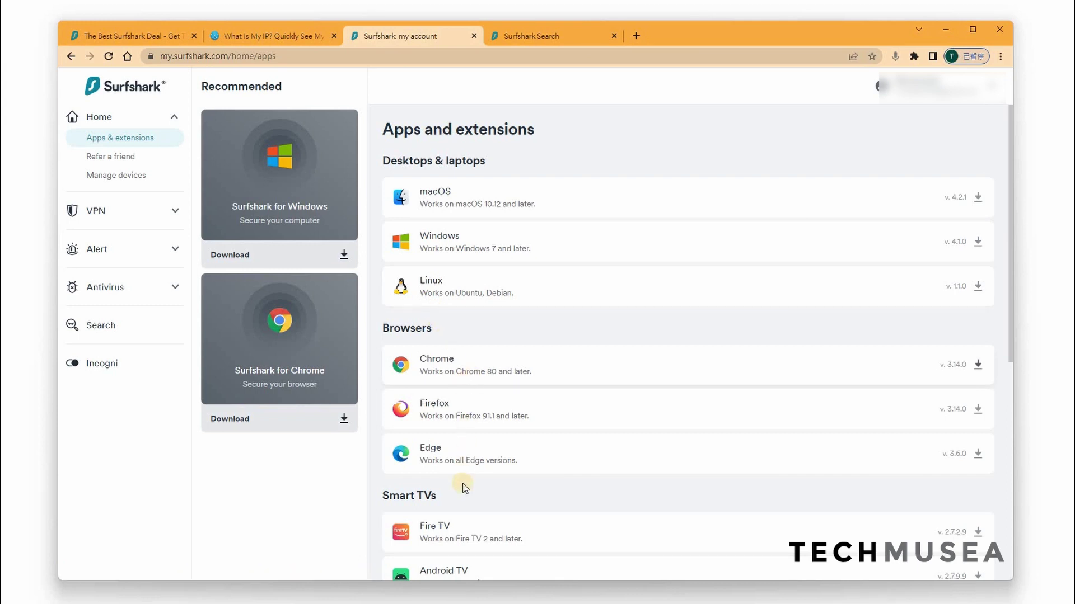
# - Scroll the apps list down to Phones & tablets, then return to 'The Best Surfshark Deal' tab
pyautogui.scroll(-1, 463, 497)
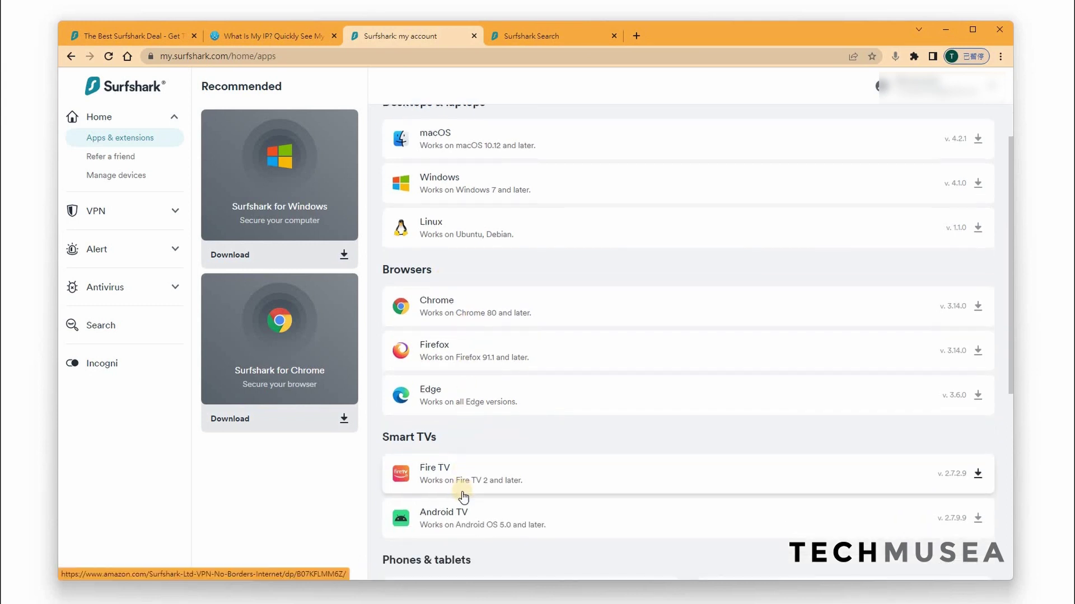
pyautogui.scroll(-3, 463, 496)
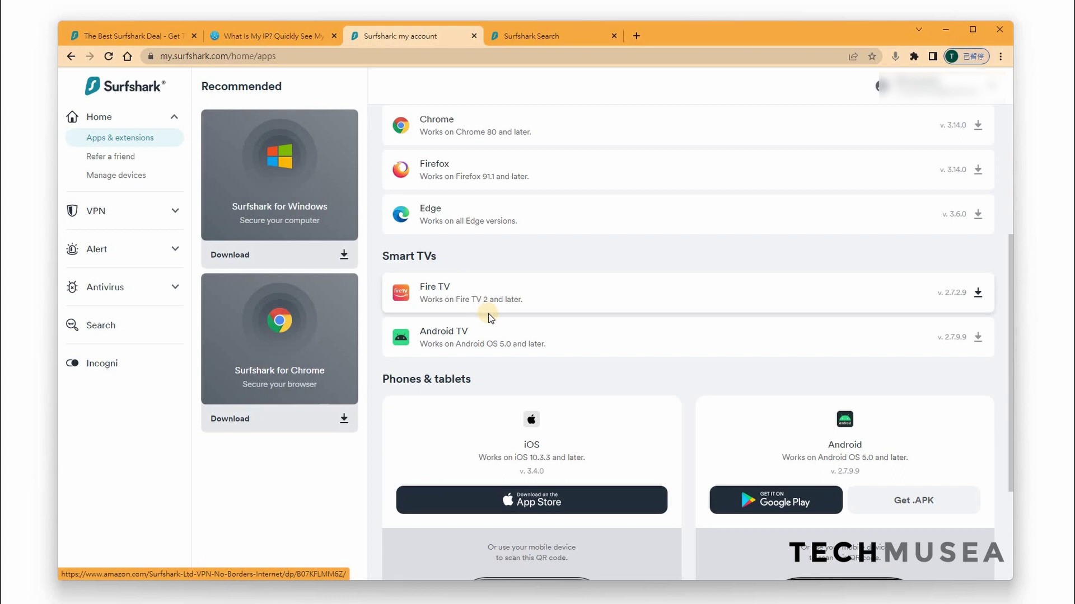
pyautogui.scroll(-2, 619, 392)
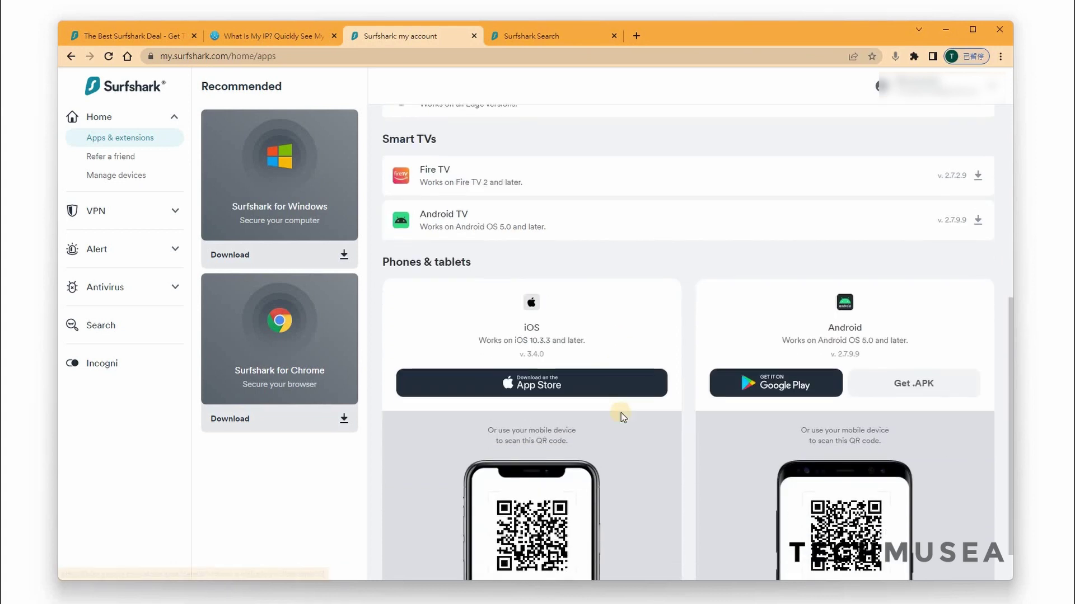
pyautogui.scroll(-1, 620, 412)
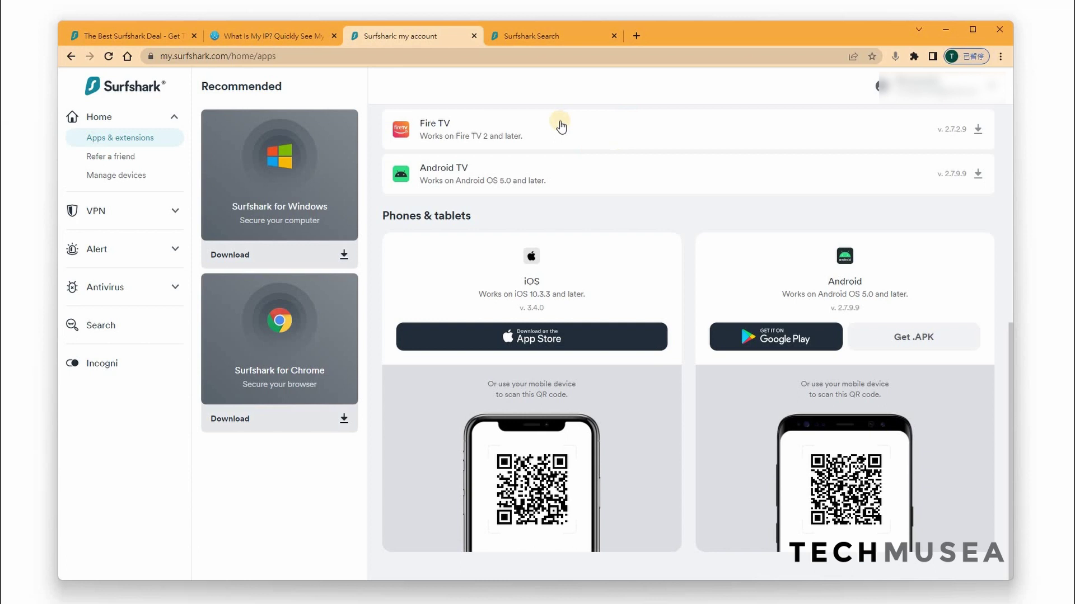
pyautogui.click(166, 37)
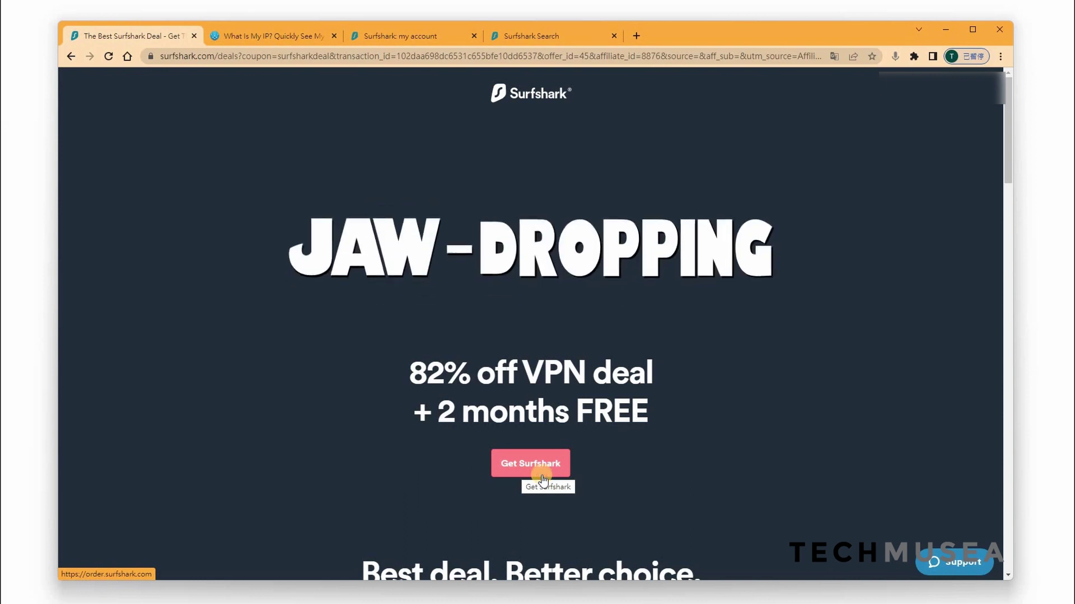
# - Start a Surfshark order, review plans, add the Antivirus, Alert and Search extras, and view payment options
pyautogui.click(541, 477)
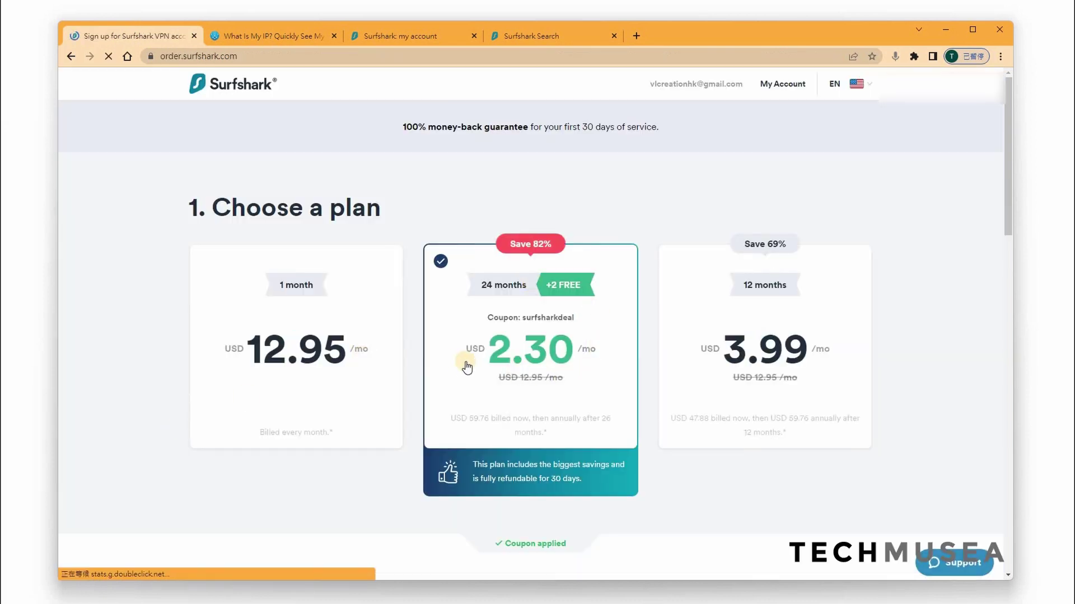
pyautogui.scroll(-1, 613, 156)
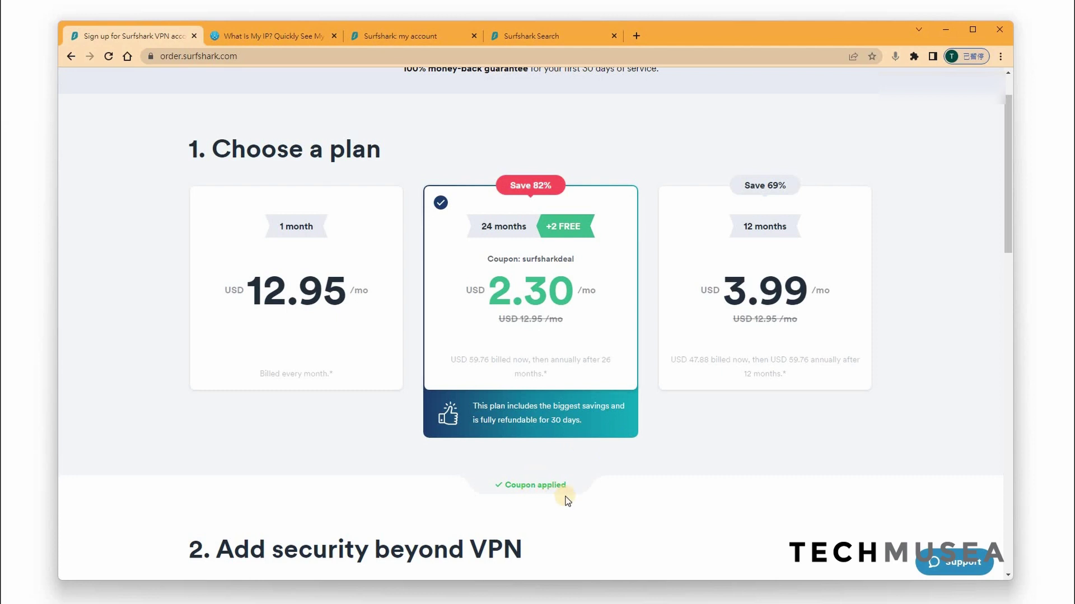
pyautogui.scroll(-8, 566, 499)
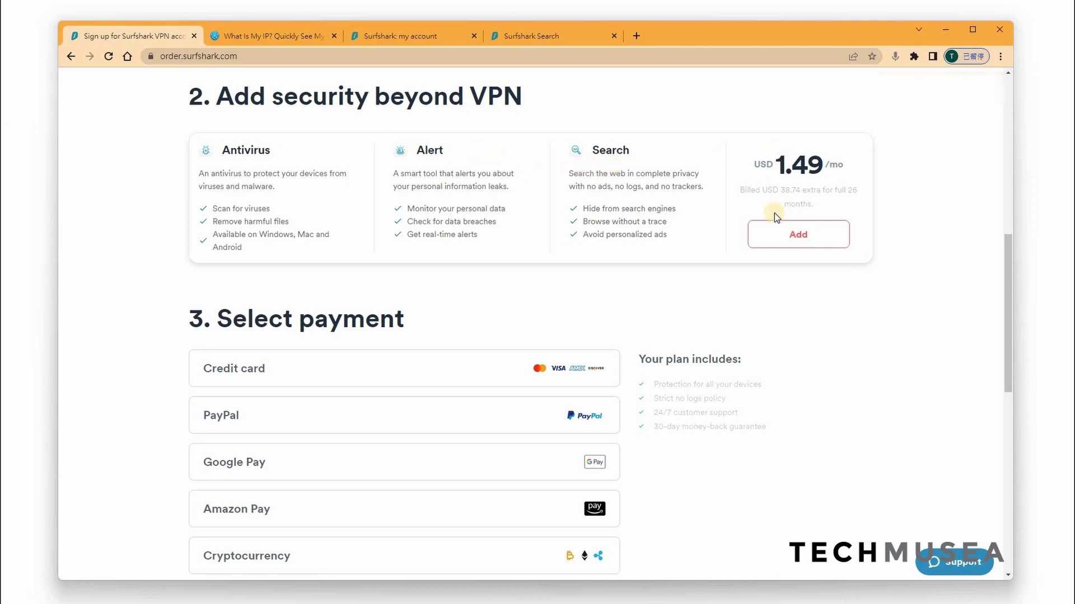
pyautogui.click(792, 236)
pyautogui.scroll(-2, 247, 276)
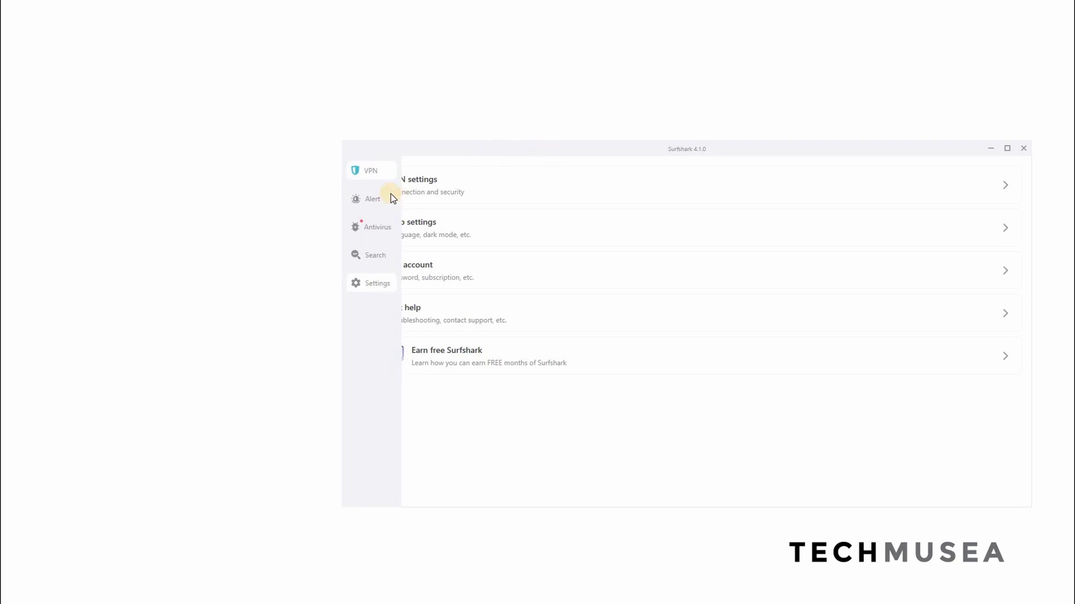
# - Connect to the Australia - Sydney server from the VPN locations list and show connection details
pyautogui.click(371, 170)
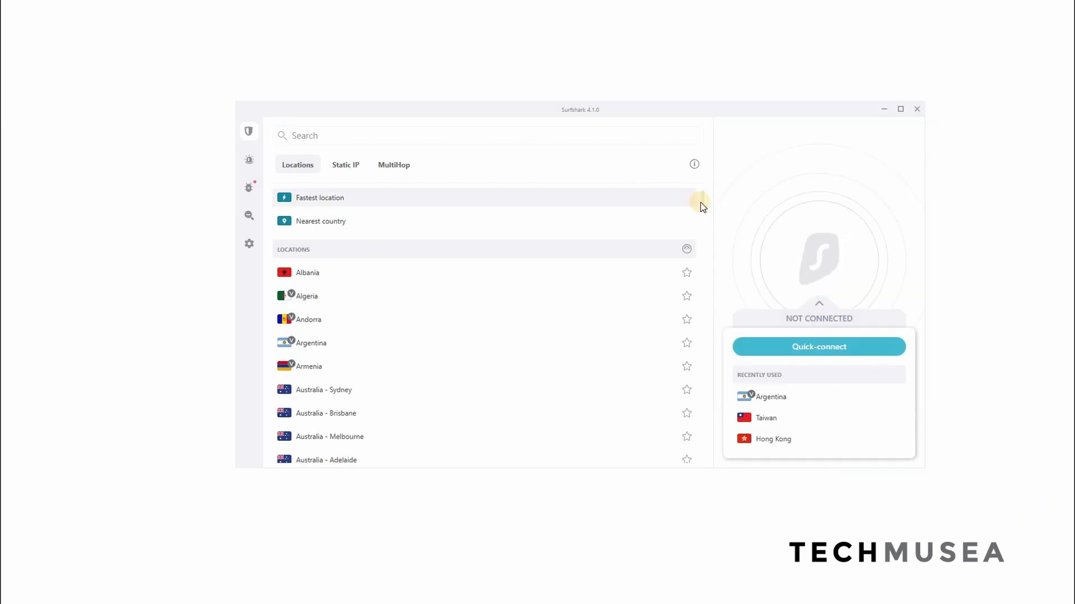
pyautogui.moveTo(703, 211); pyautogui.dragTo(664, 174)
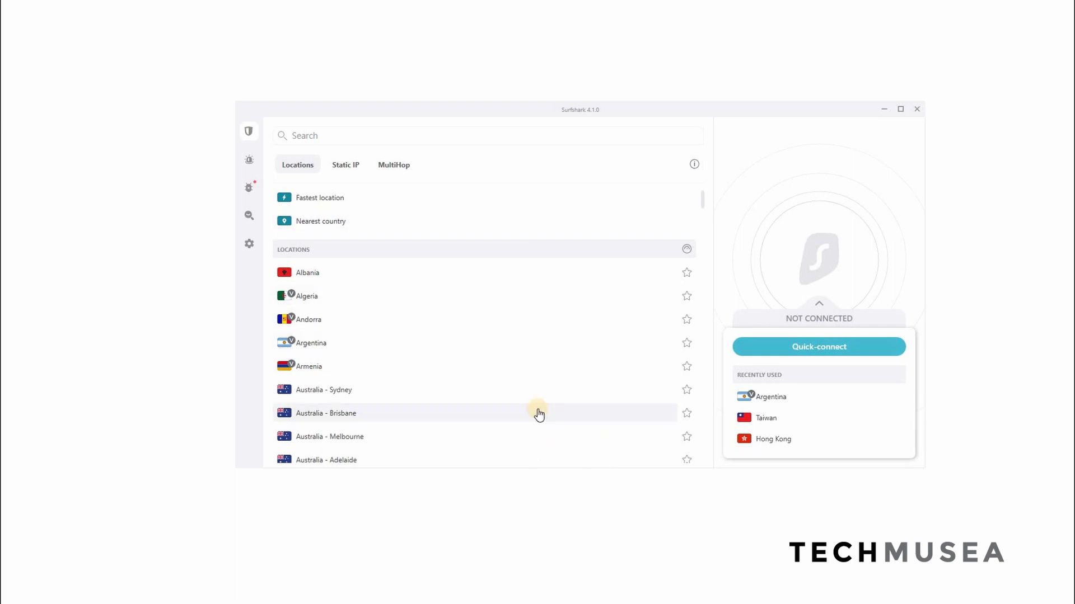
pyautogui.click(425, 398)
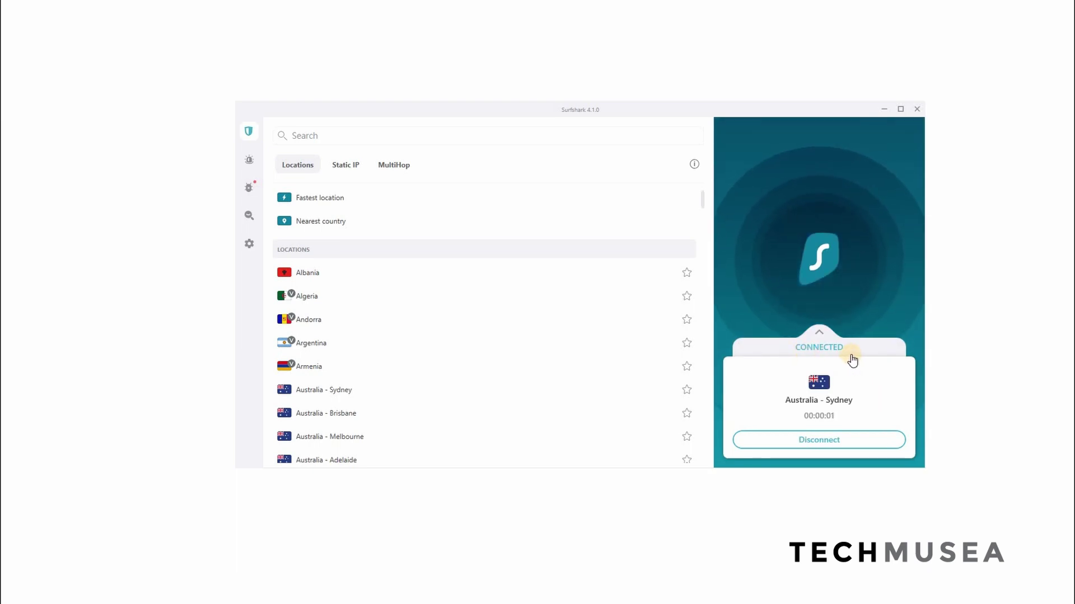
pyautogui.click(824, 344)
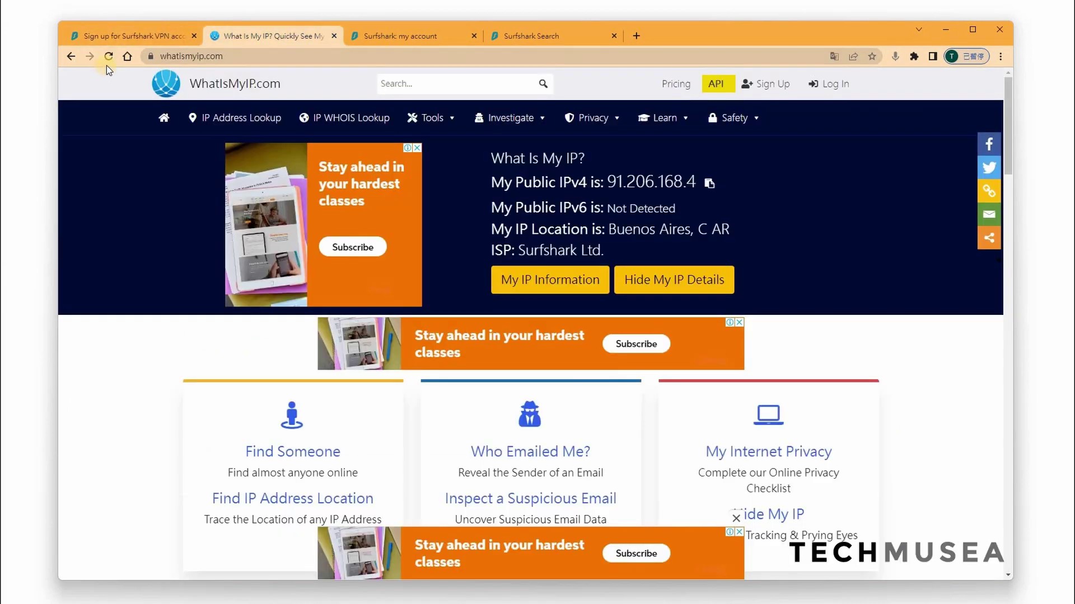
# - Reload WhatIsMyIP.com to see the new IP 89.187.163.193, then minimize the browser
pyautogui.click(109, 56)
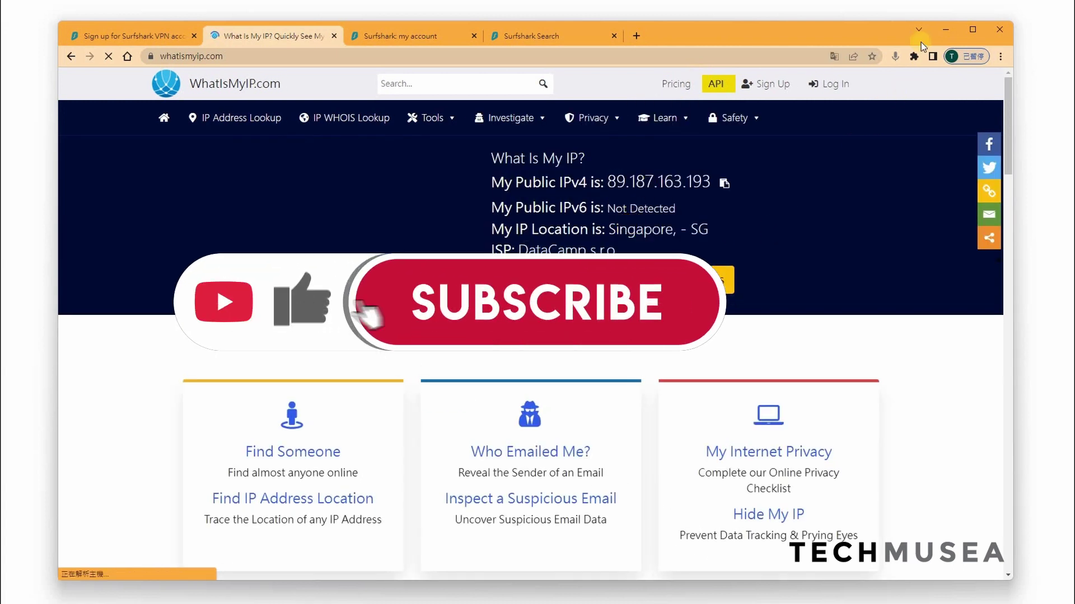
pyautogui.click(951, 34)
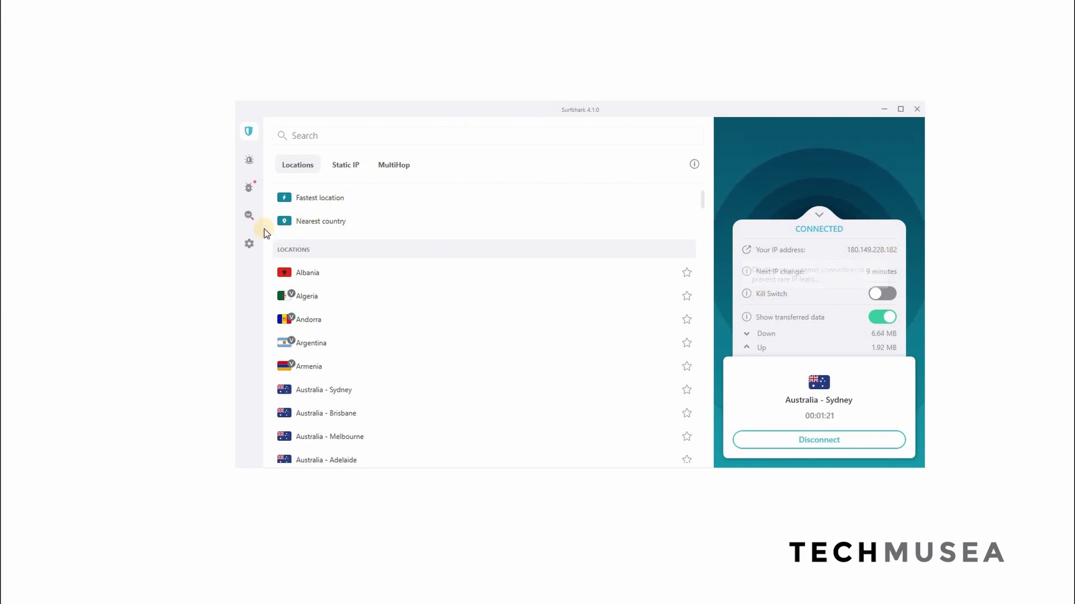
pyautogui.click(249, 244)
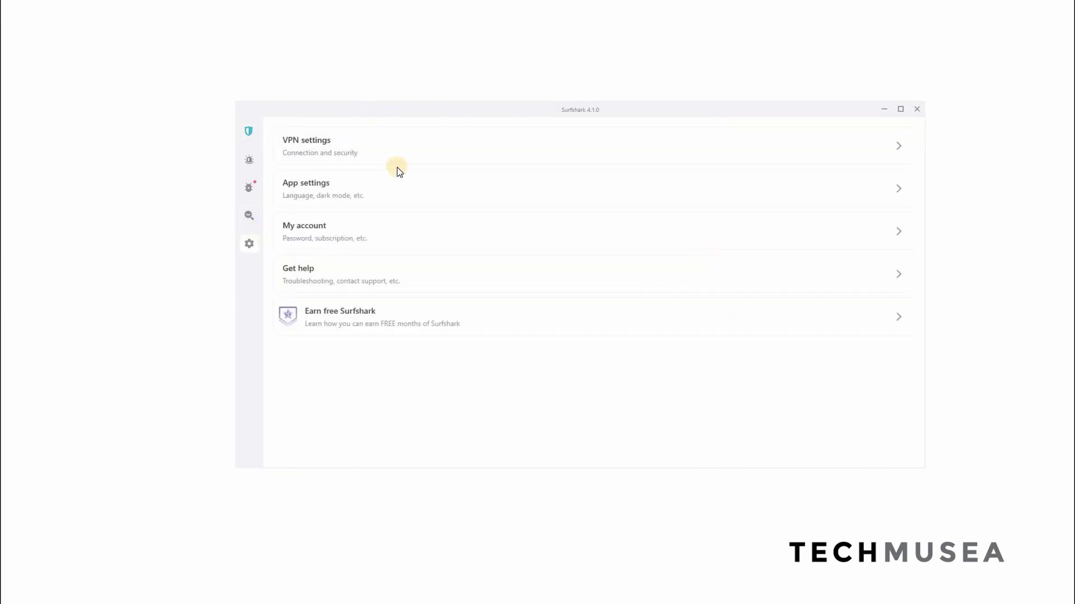
pyautogui.click(408, 143)
pyautogui.scroll(-5, 456, 348)
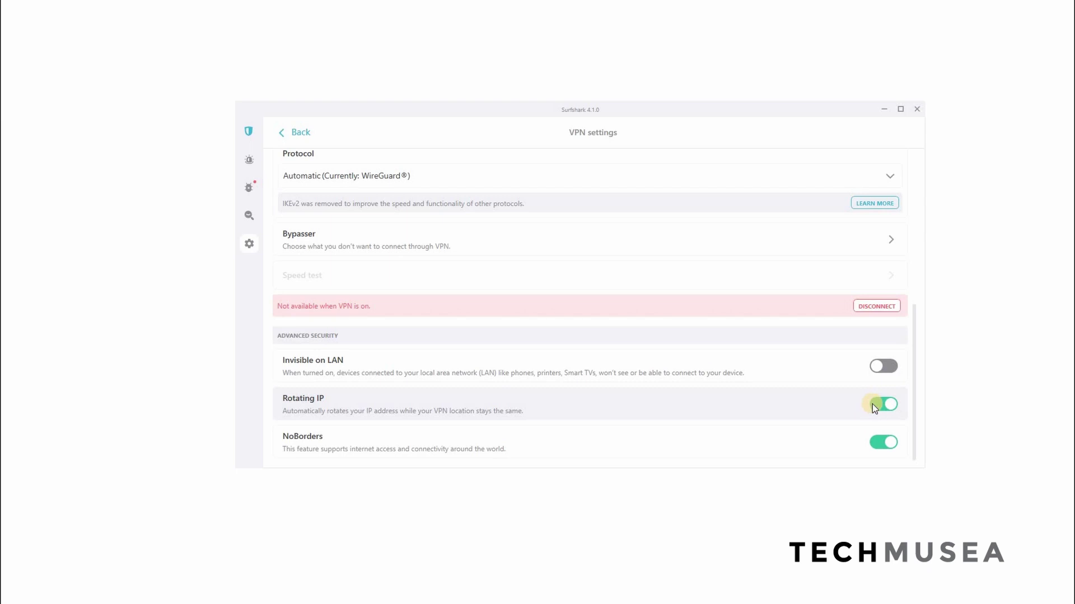
pyautogui.scroll(5, 873, 408)
pyautogui.scroll(1, 873, 408)
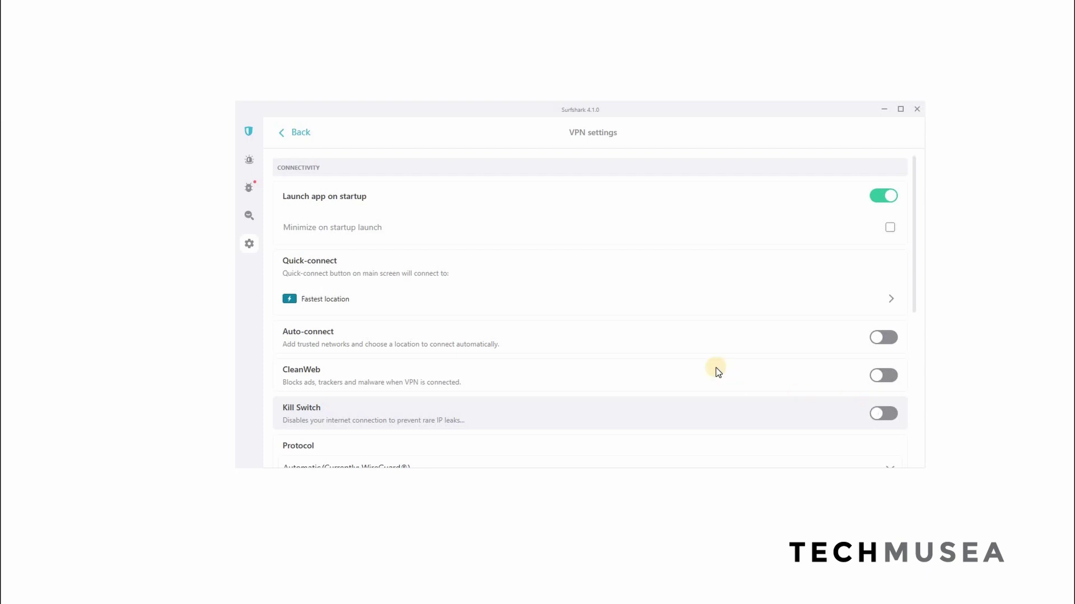
pyautogui.scroll(-1, 496, 341)
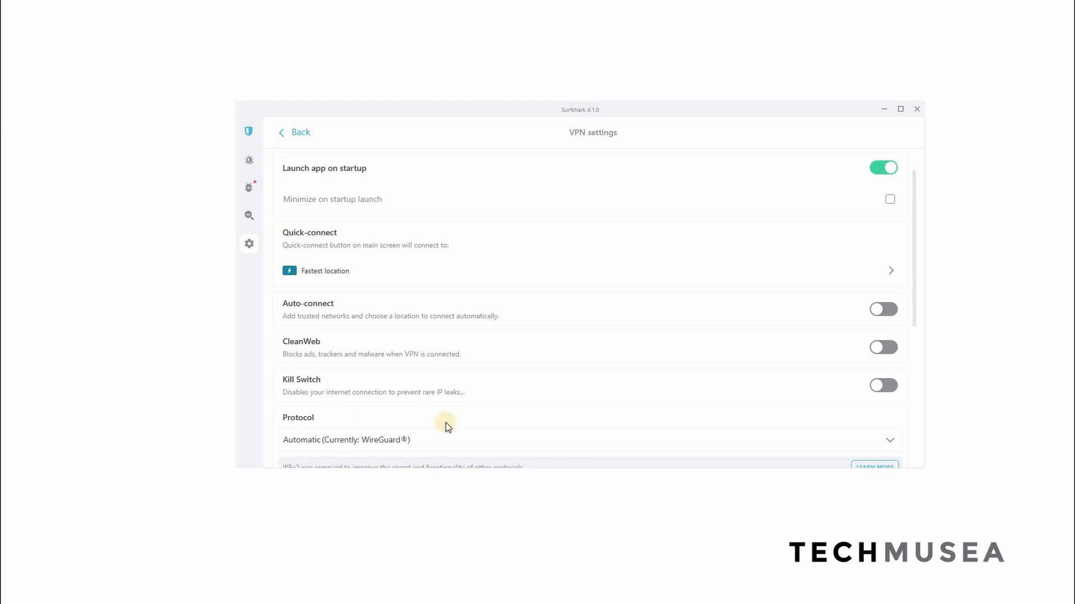
pyautogui.scroll(-3, 442, 417)
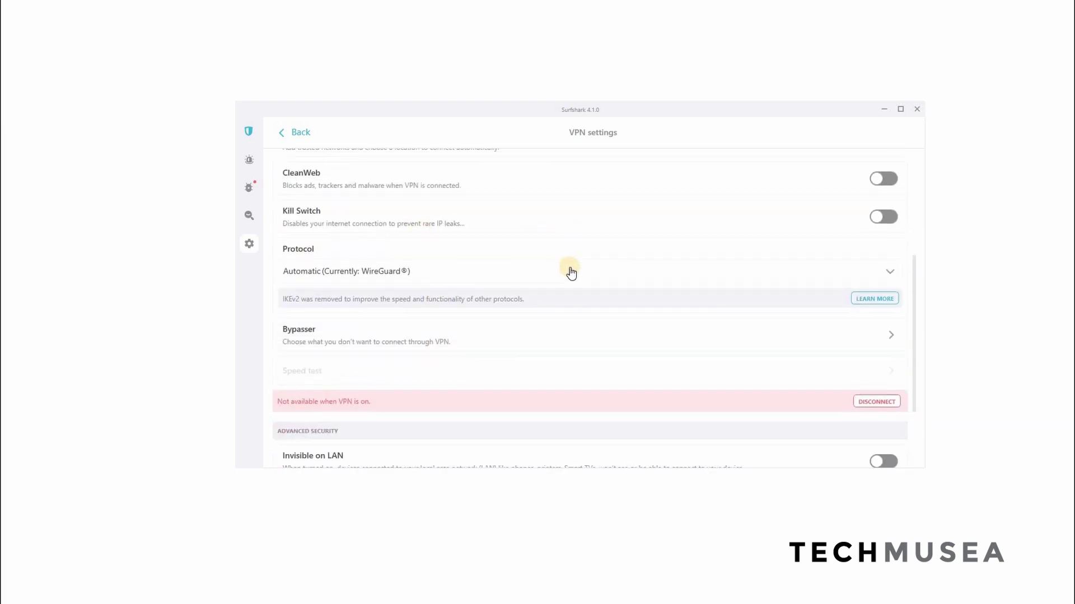
pyautogui.click(571, 273)
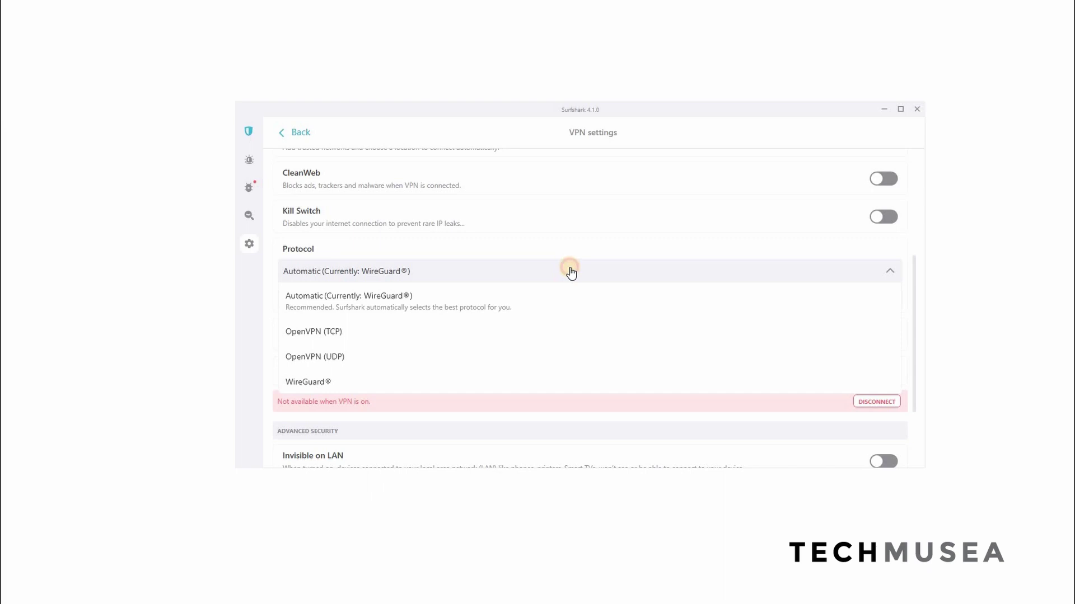
pyautogui.click(571, 272)
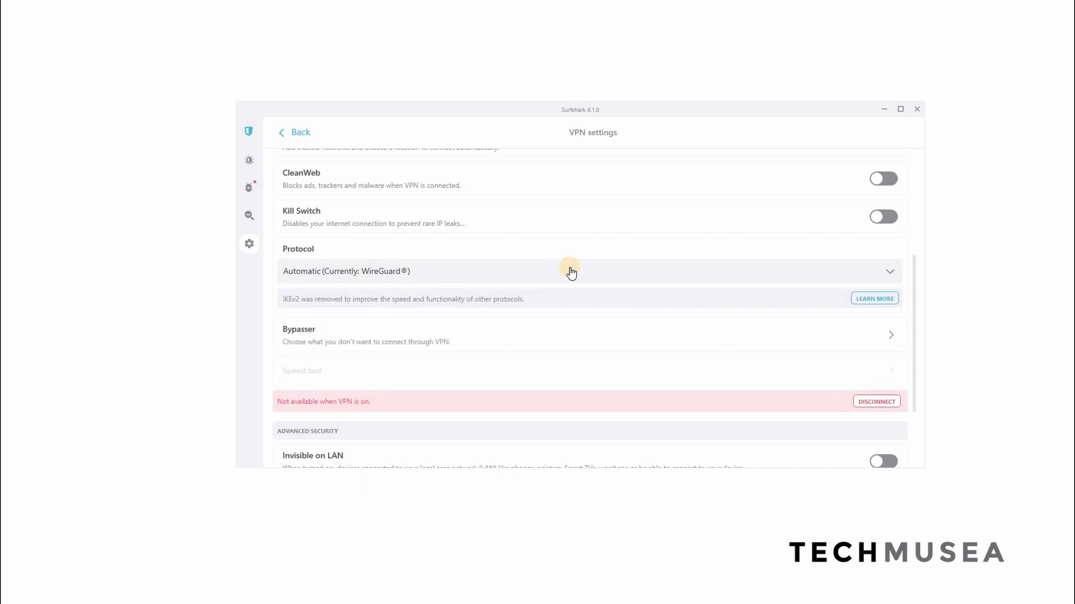
pyautogui.click(482, 336)
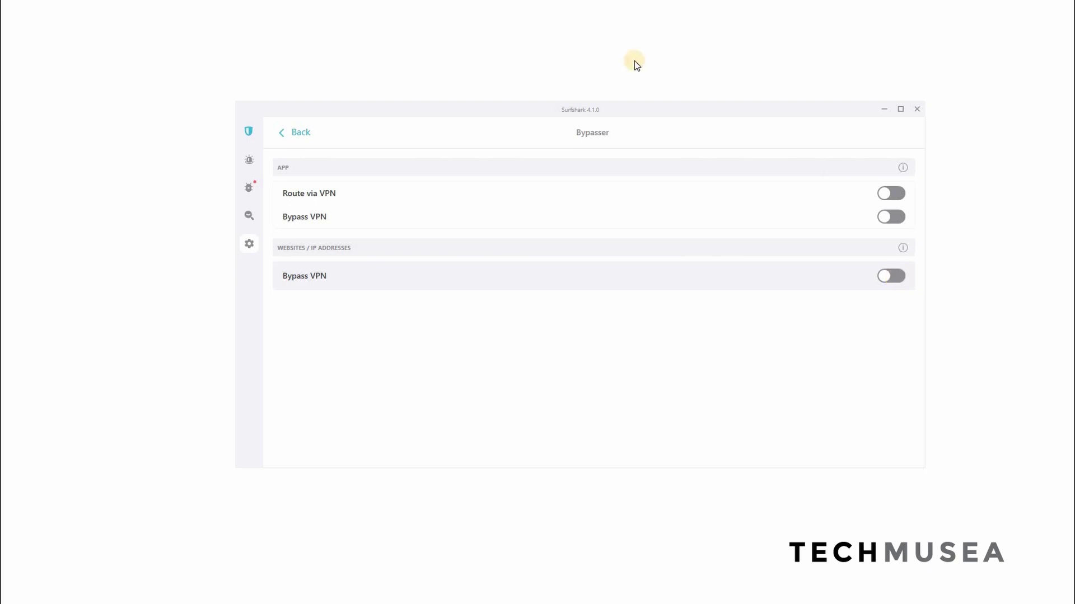
pyautogui.click(304, 135)
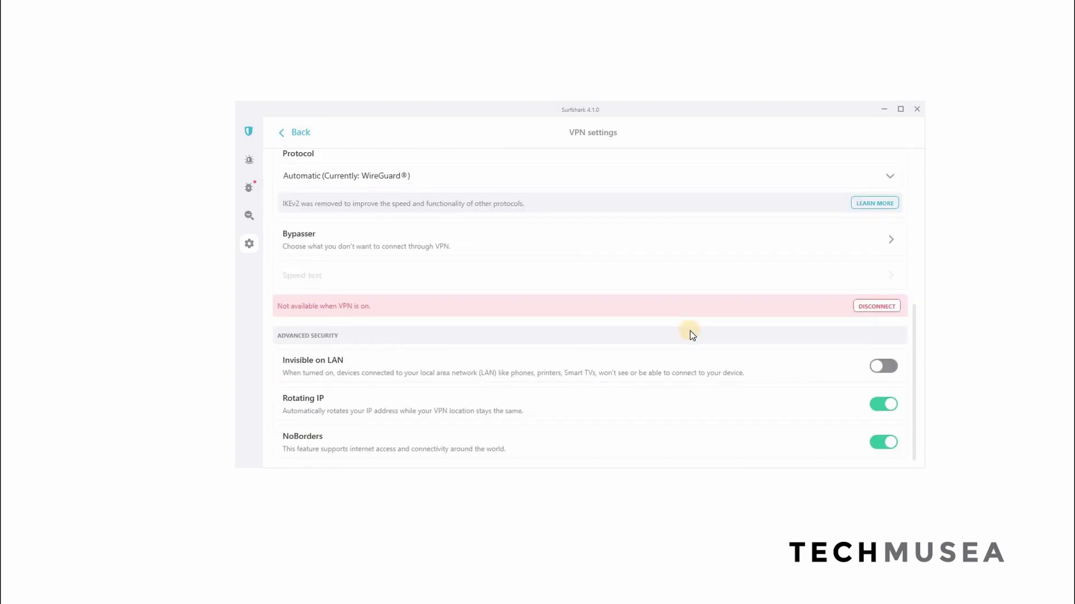
pyautogui.scroll(5, 691, 336)
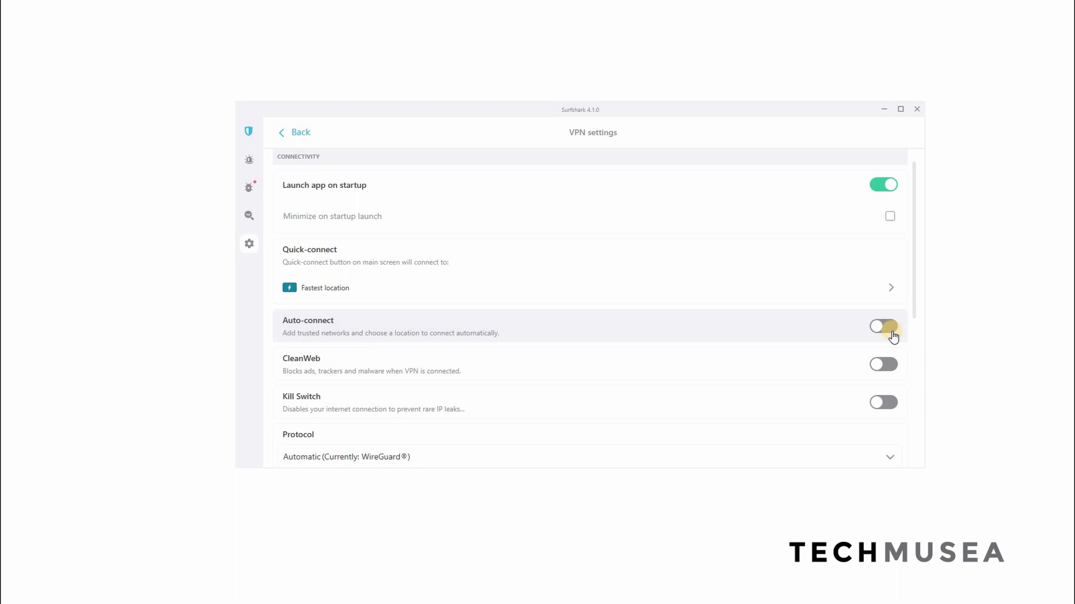
pyautogui.scroll(1, 894, 337)
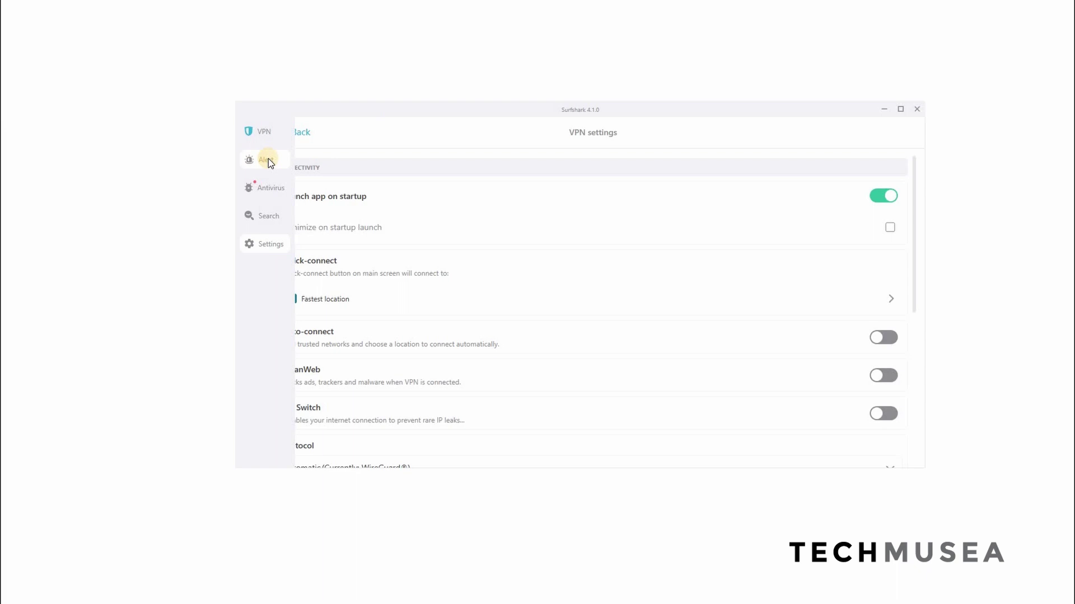
# - Tour Alert's breach monitoring, credit card scan, ID scan and settings pages, then minimize the browser
pyautogui.click(267, 162)
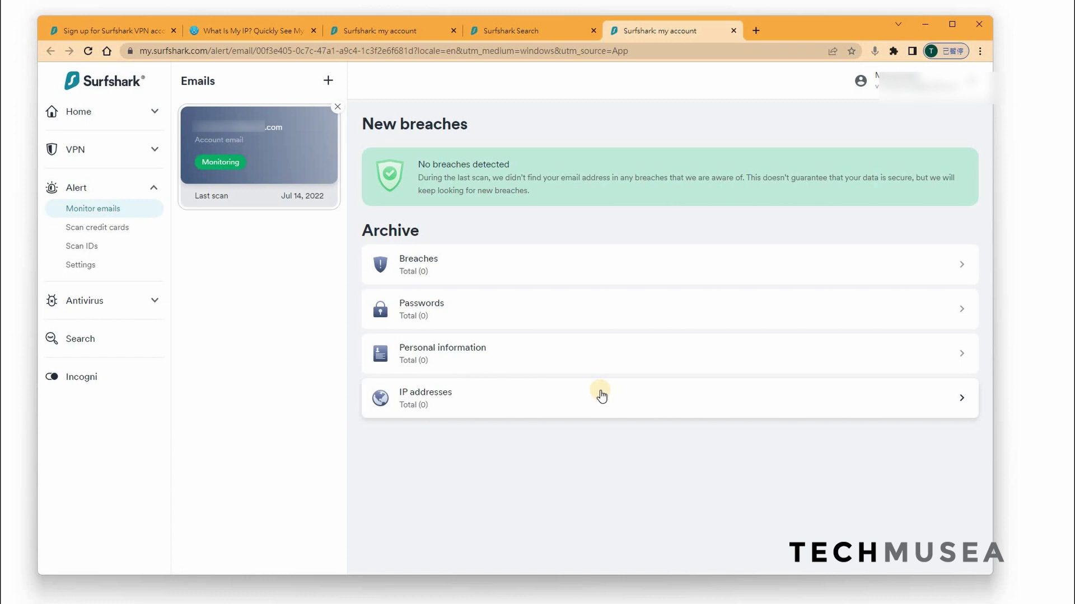
pyautogui.click(135, 234)
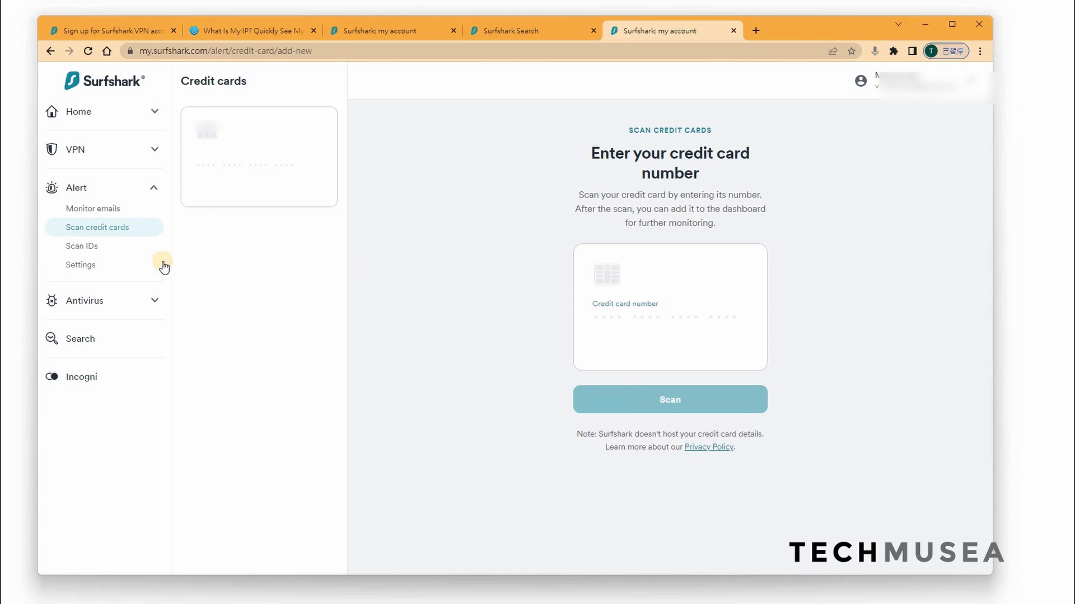
pyautogui.click(142, 253)
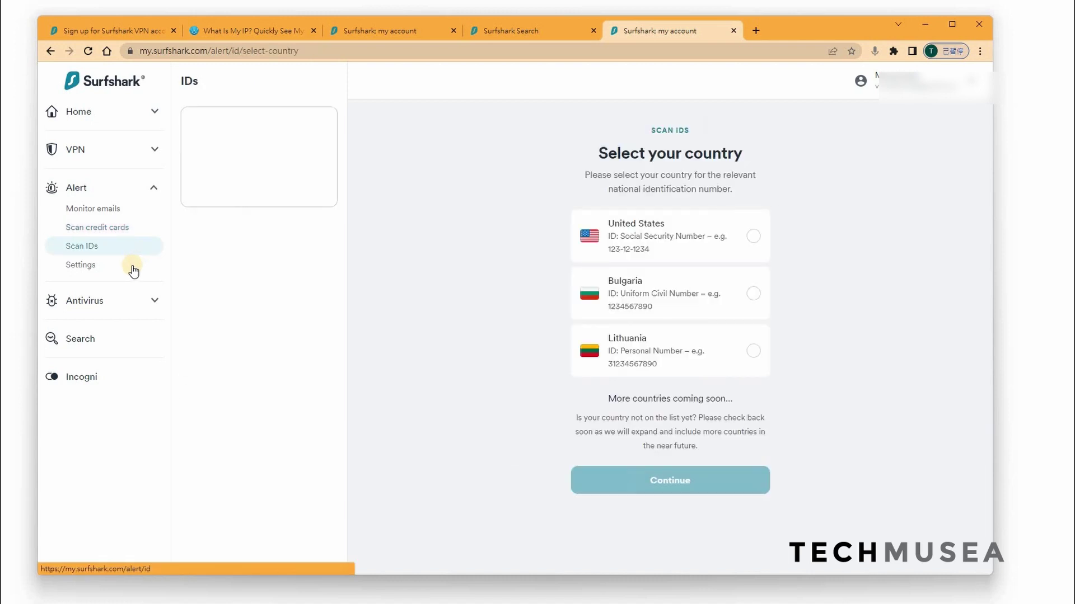
pyautogui.click(109, 266)
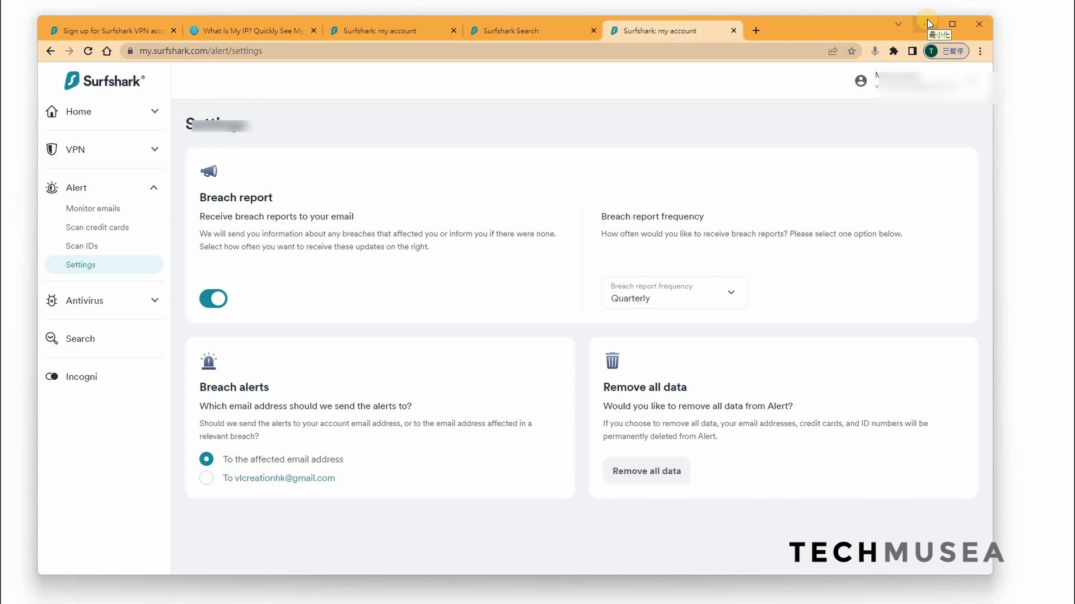
pyautogui.click(928, 23)
# - Switch the Surfshark app to its Antivirus section
pyautogui.click(250, 192)
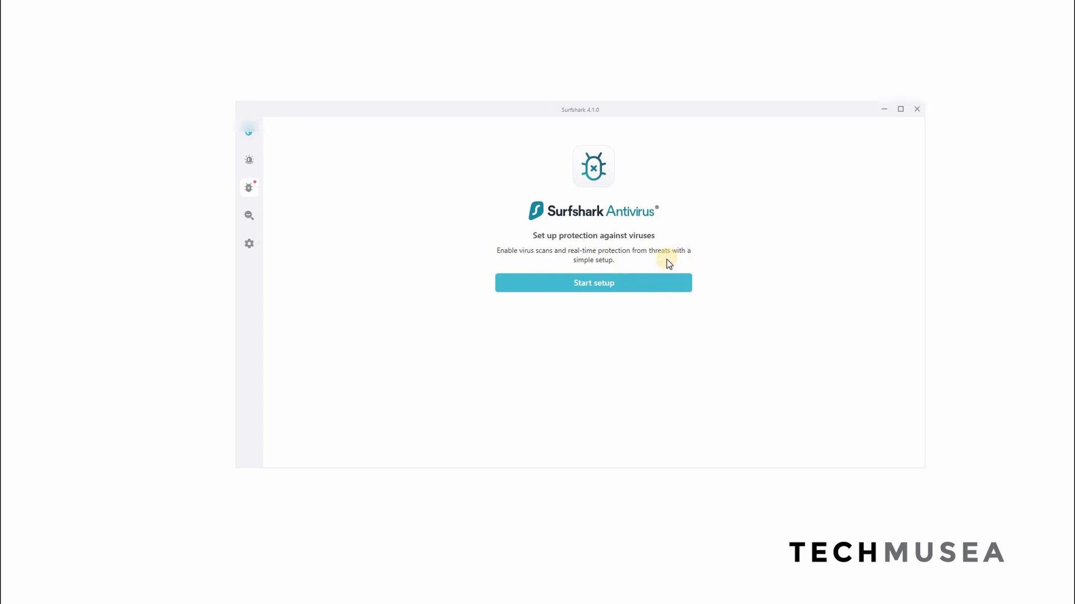
# - Run a private Surfshark Search for 'is tesla' from the app's Search section
pyautogui.click(249, 218)
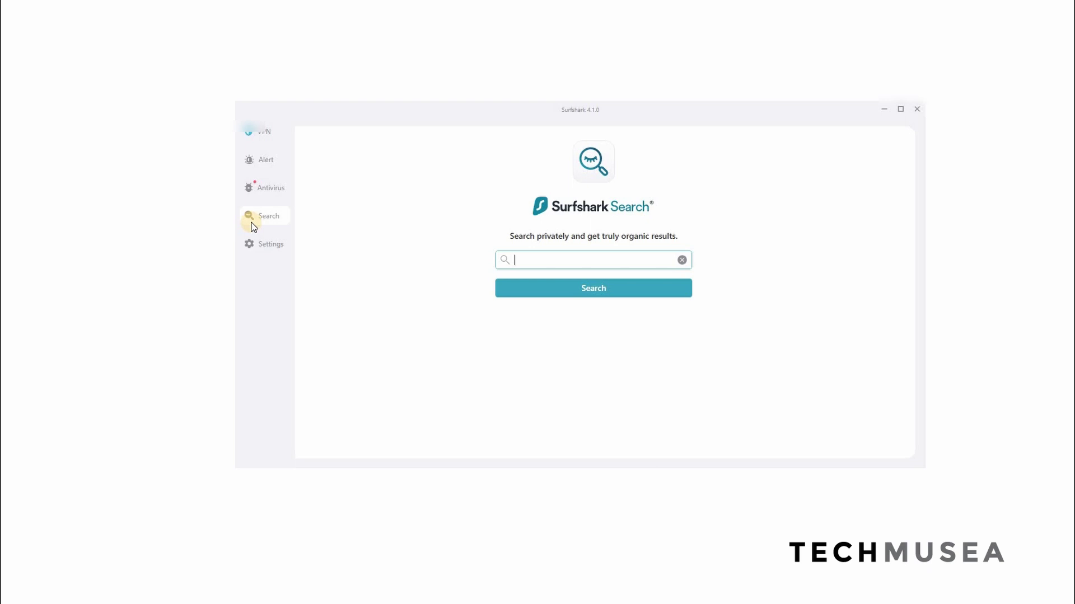
pyautogui.write('is tes')
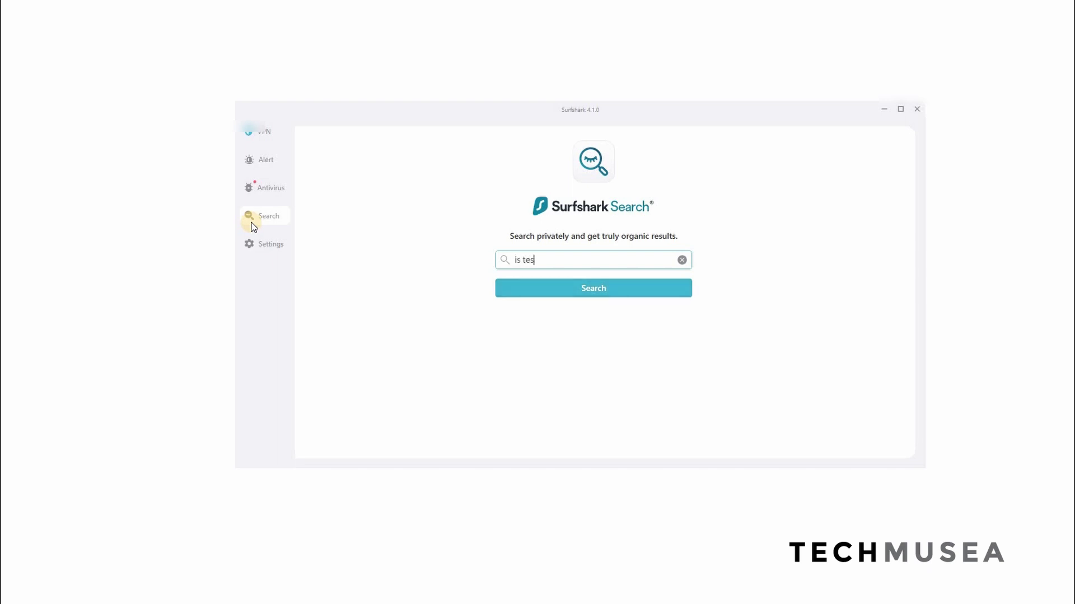
pyautogui.write('la')
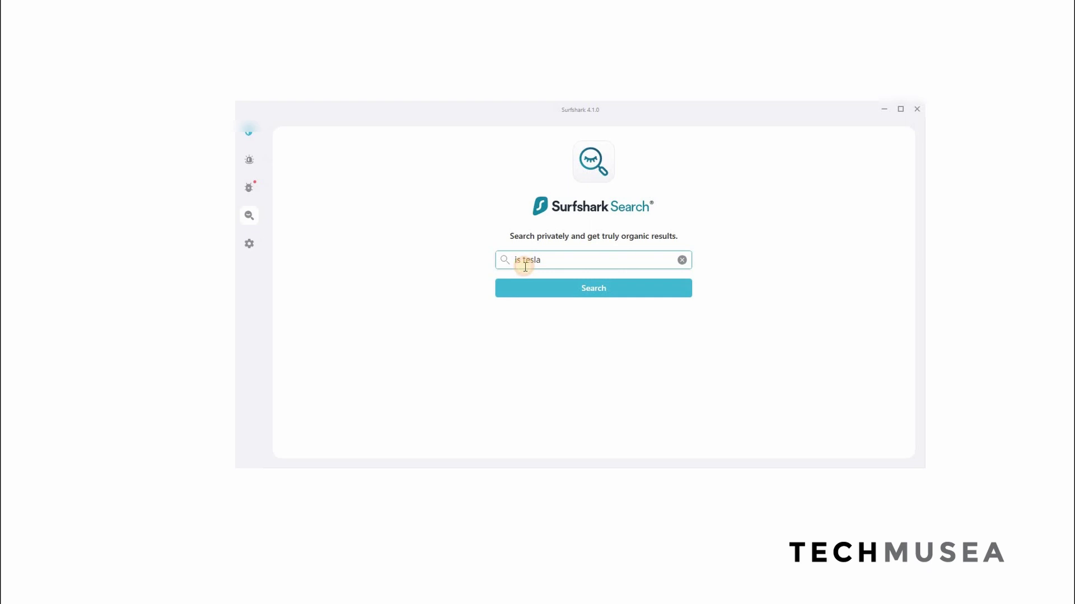
pyautogui.click(553, 286)
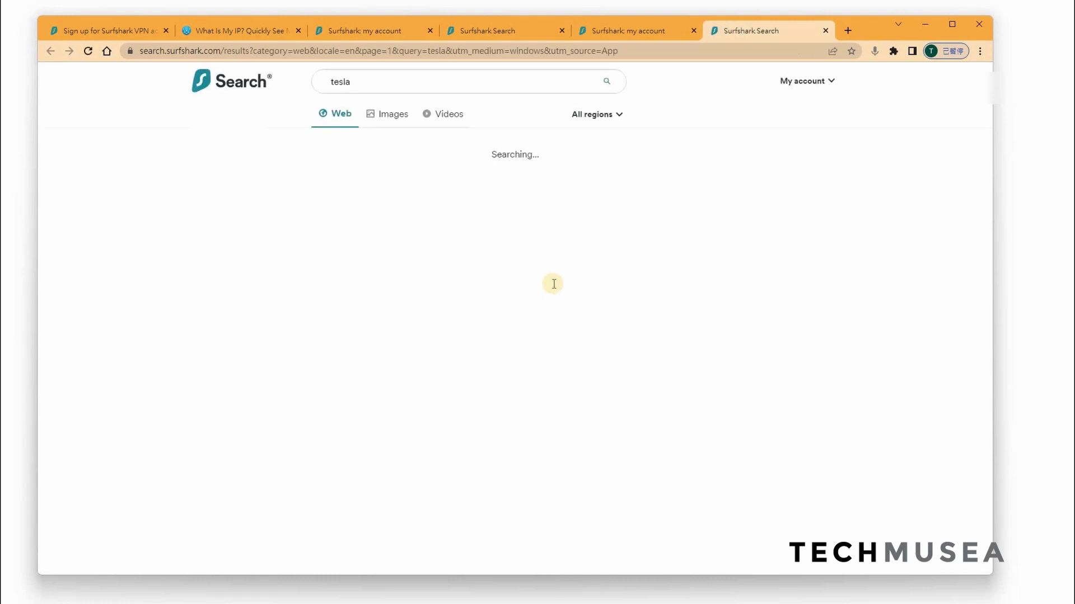
# - Open the region dropdown on the tesla results and close it leaving All regions
pyautogui.click(616, 114)
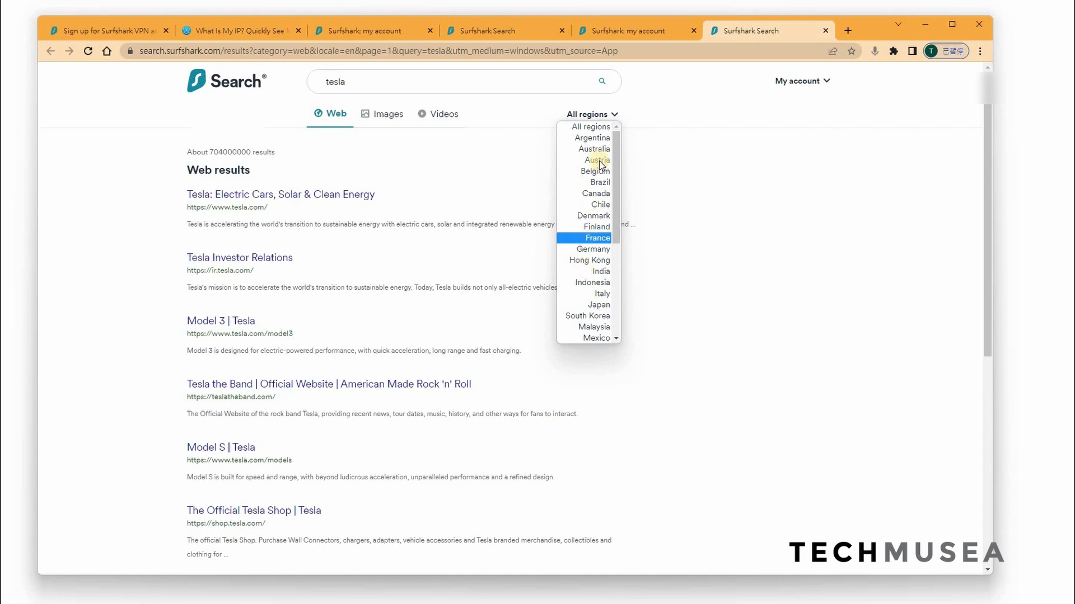
pyautogui.click(718, 173)
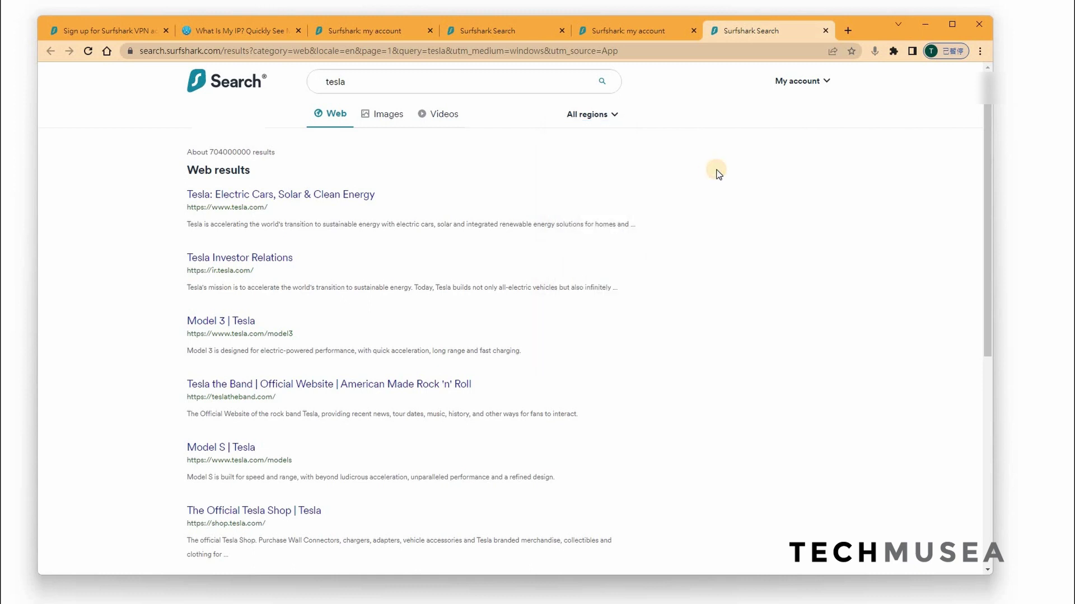